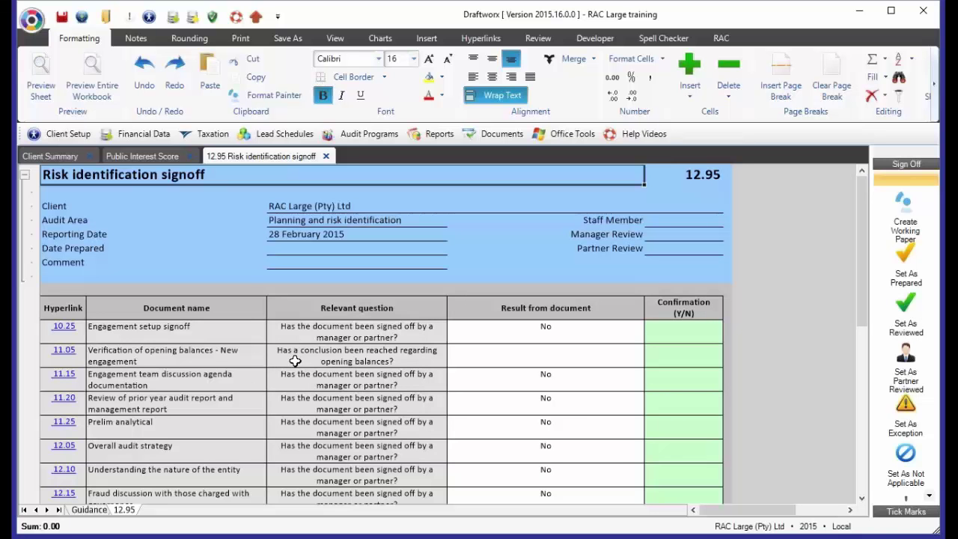
Collapse the header details of the Risk identification signoff and review its document results, confirmation cells and closing questions.
click(25, 177)
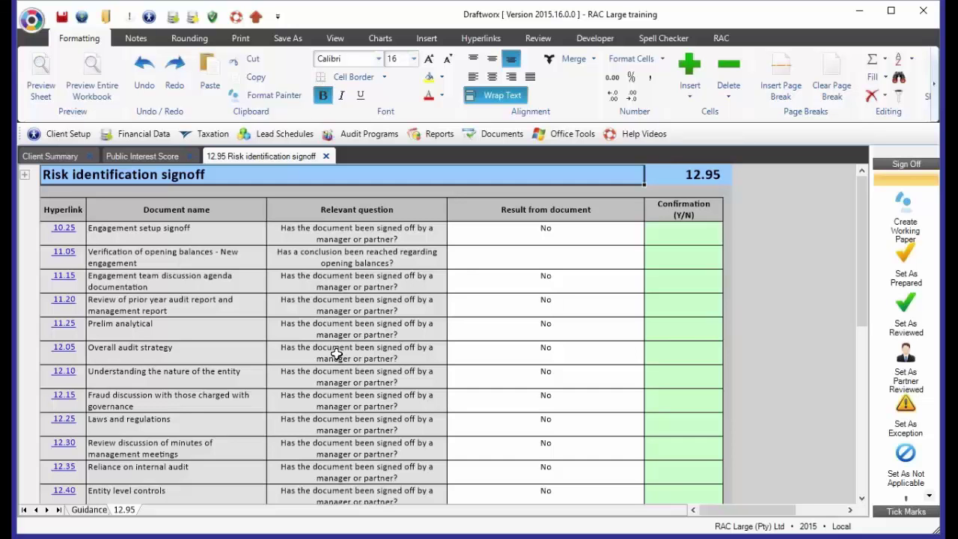
click(512, 236)
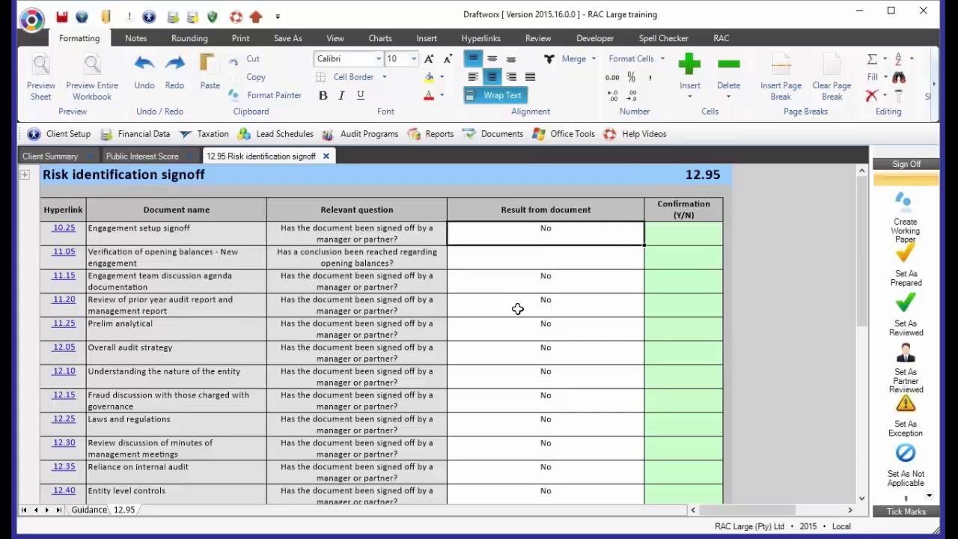
scroll(518, 309, down, 1)
scroll(518, 308, down, 2)
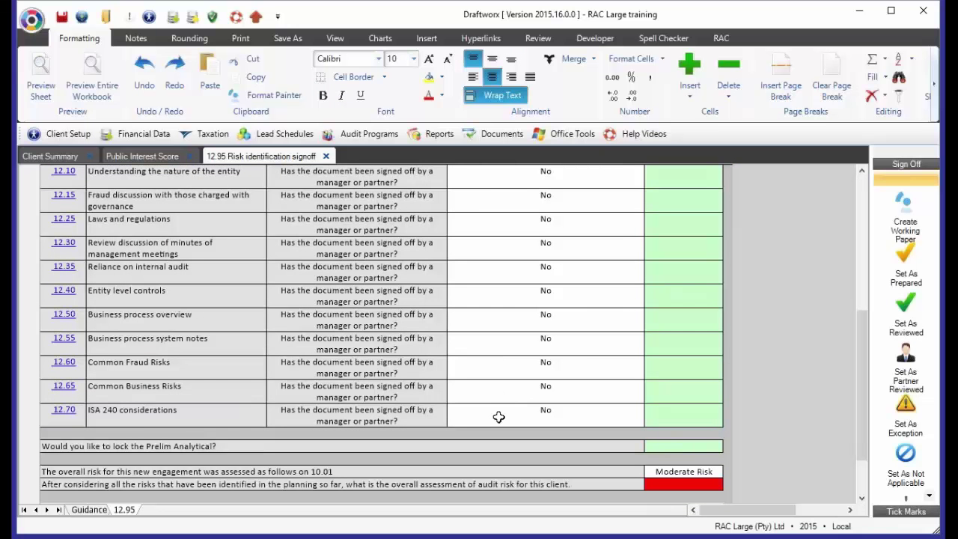
scroll(499, 417, up, 3)
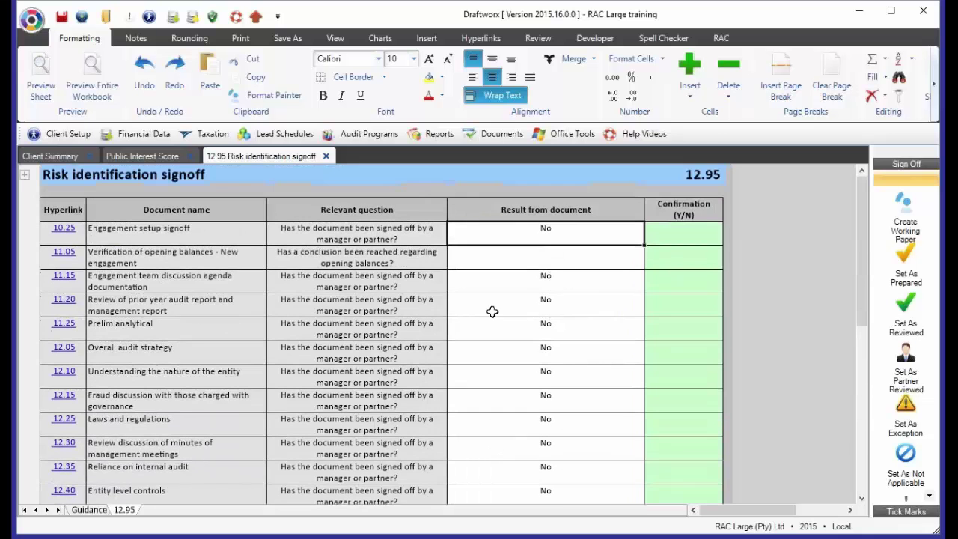
click(710, 236)
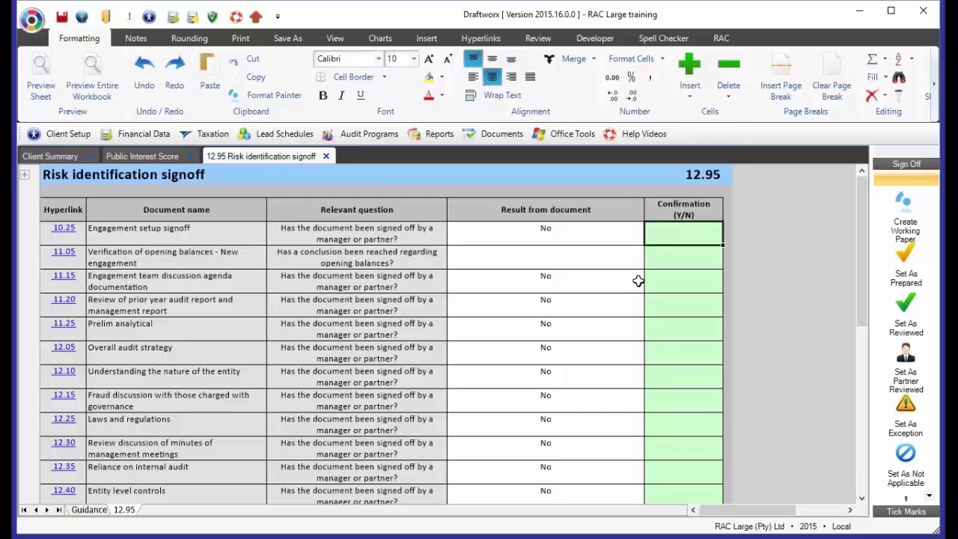
scroll(636, 300, down, 2)
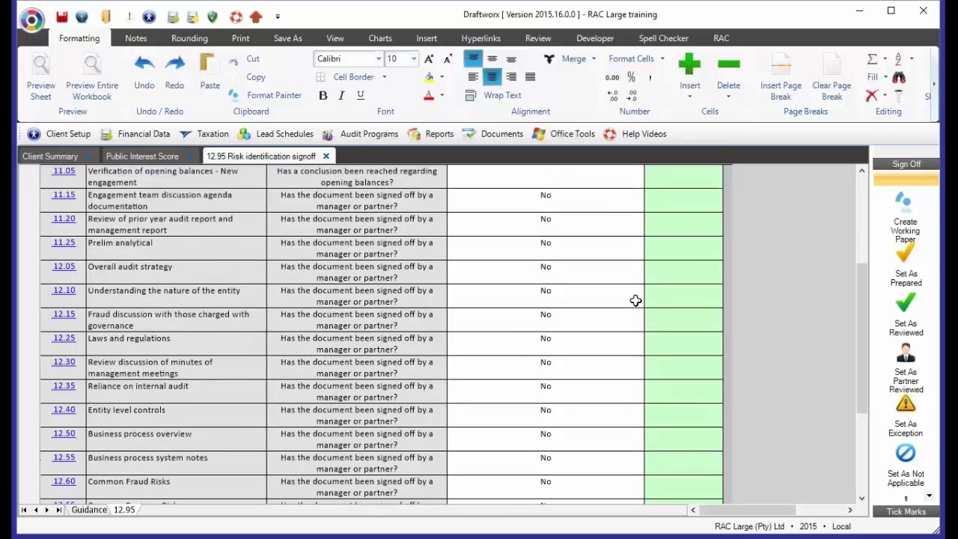
scroll(636, 301, down, 3)
scroll(636, 300, down, 1)
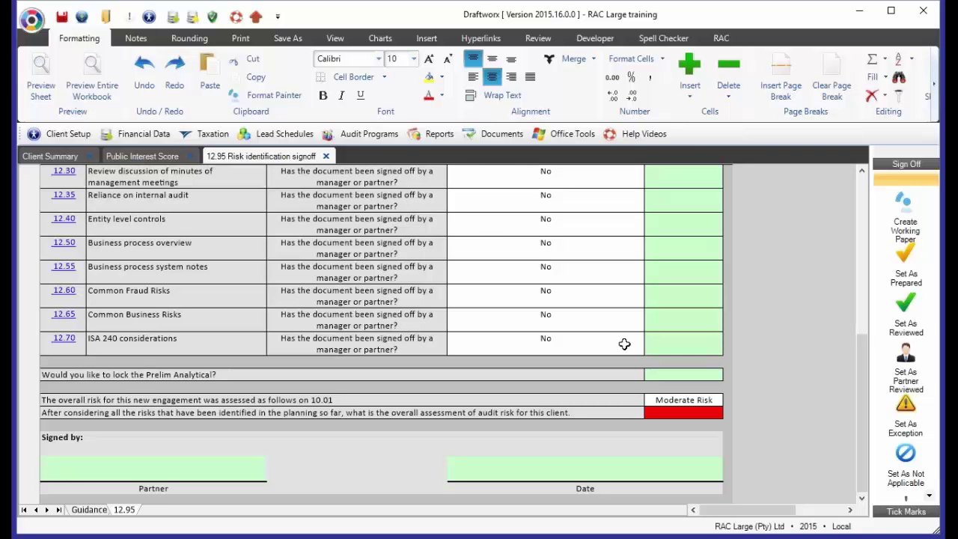
scroll(689, 358, up, 4)
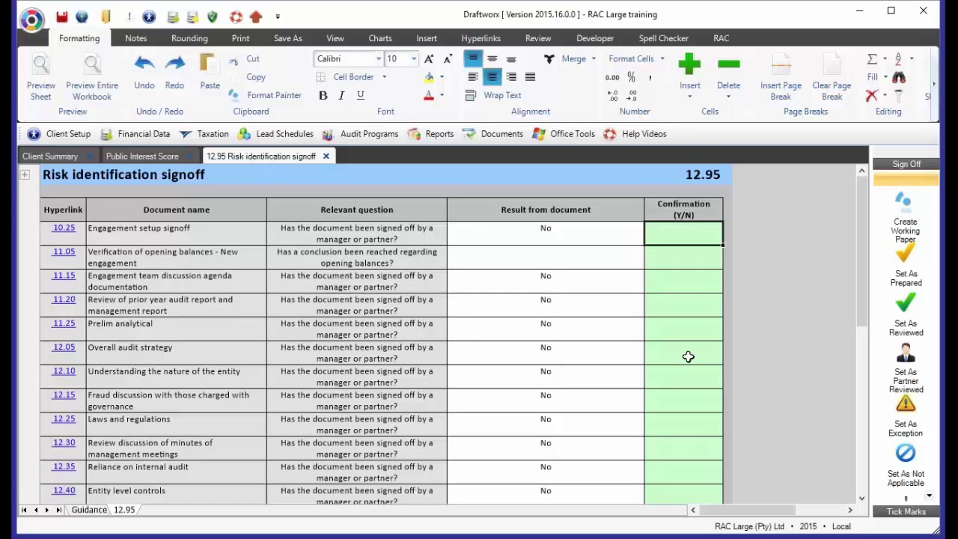
click(610, 238)
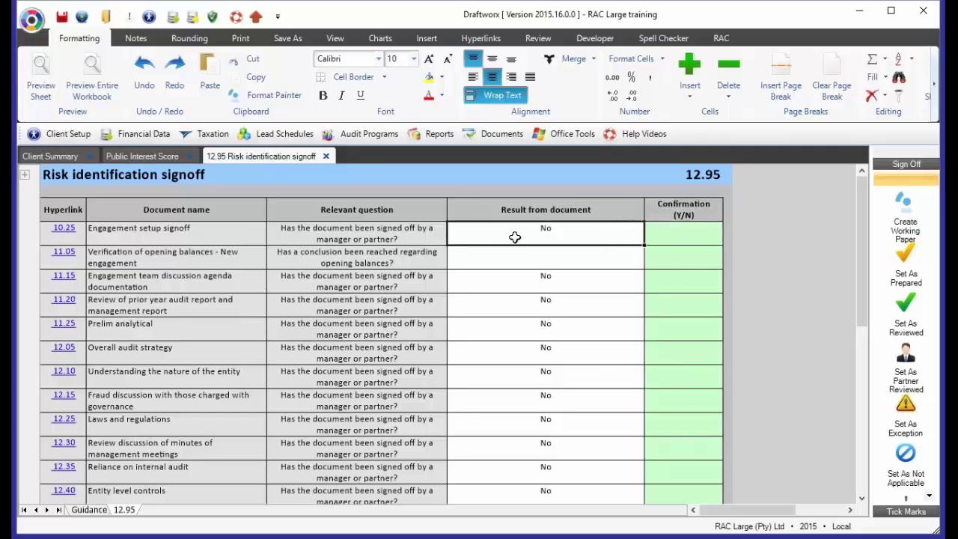
Enter Y as the confirmation for every listed document, from 10.25 Engagement setup signoff through 12.70 ISA 240 considerations.
click(676, 227)
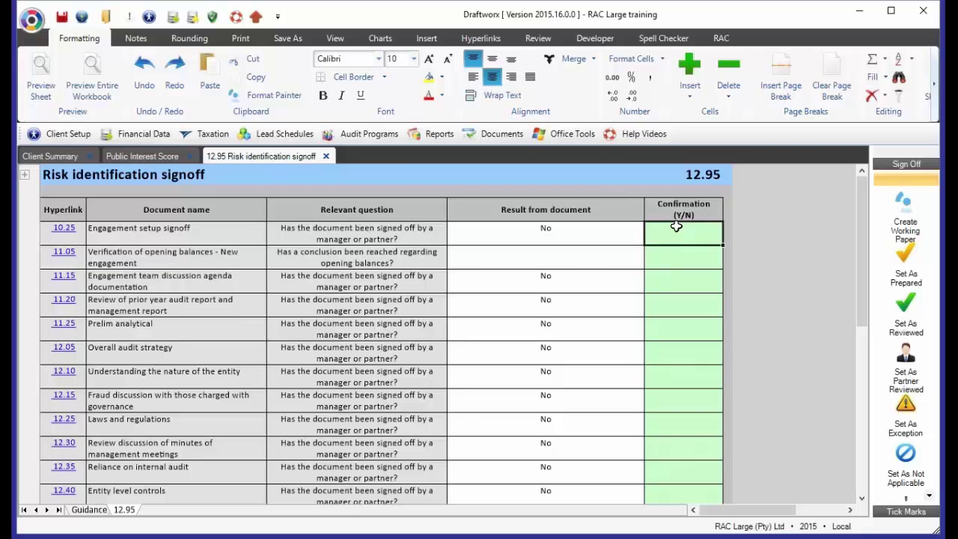
text(Y)
key(Return)
text(Y)
key(Return)
text(Y)
key(Return)
text(Y)
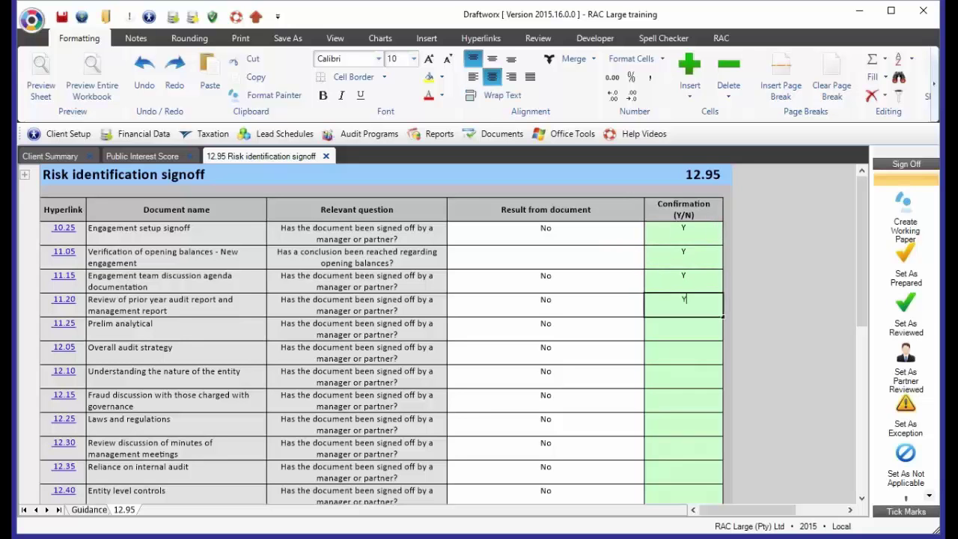
key(Return)
text(Y)
key(Return)
text(Y)
key(Return)
text(Y)
key(Return)
text(Y)
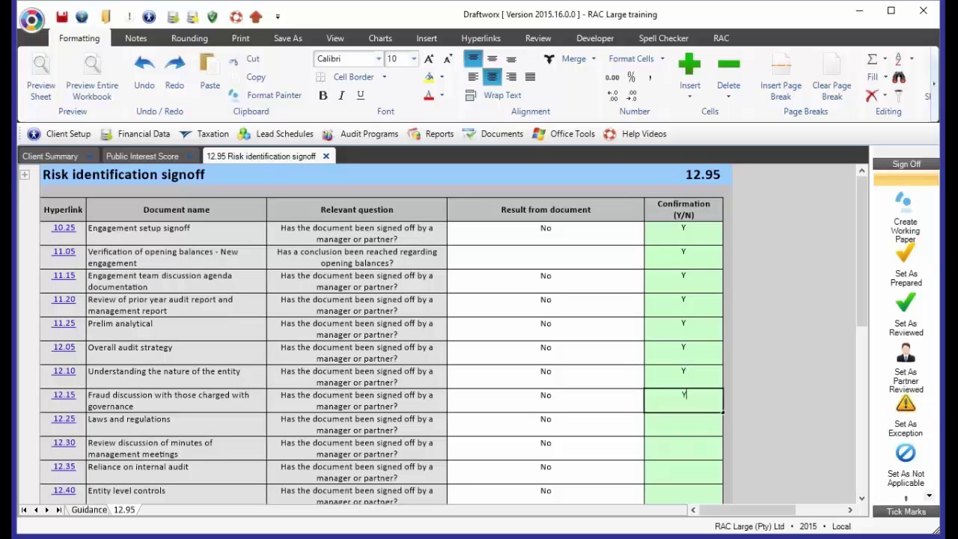
key(Return)
text(Y)
key(Return)
text(Y)
key(Return)
text(Y)
key(Return)
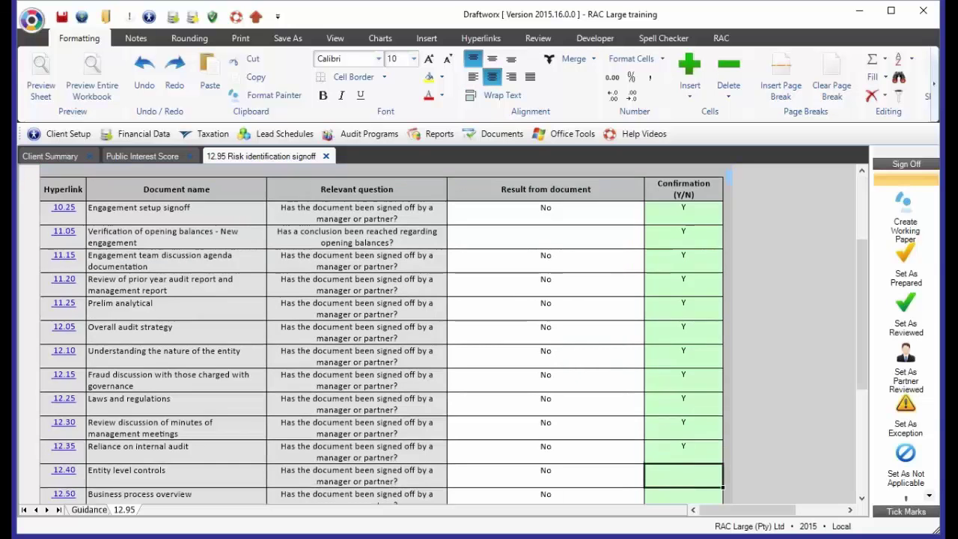
text(Y)
key(Return)
text(Y)
key(Return)
text(Y)
key(Return)
text(Y)
key(Return)
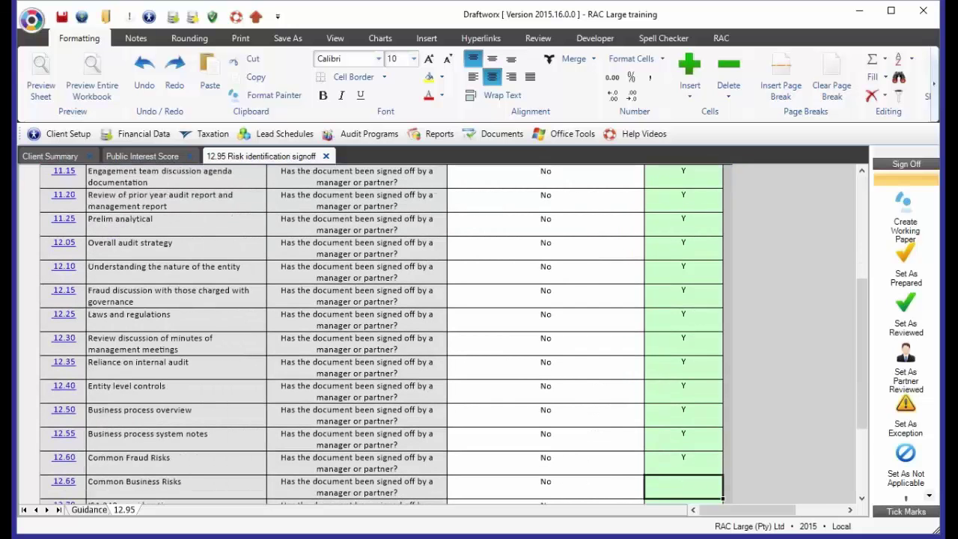
text(Y)
key(Return)
text(Y)
key(Return)
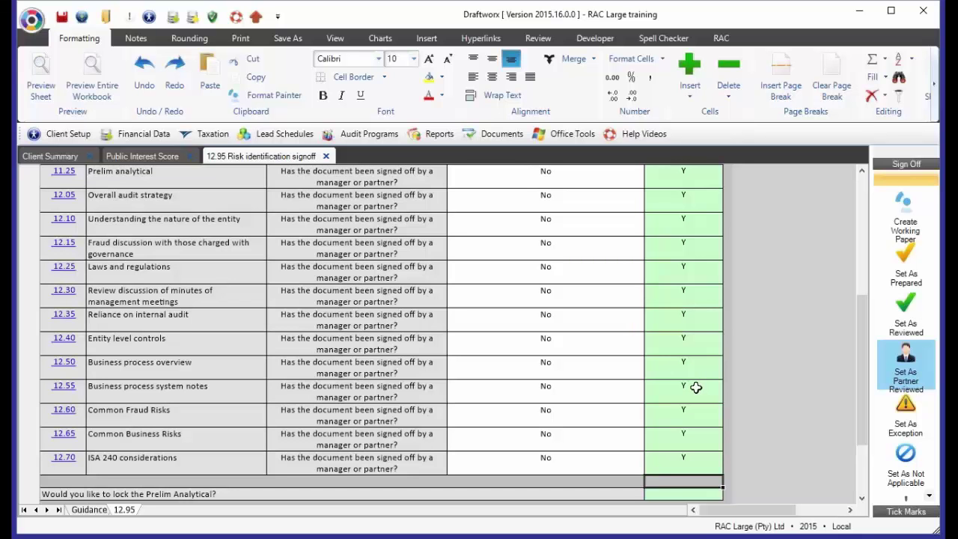
Sign off the Risk identification signoff document as partner reviewed and check the signature block.
scroll(686, 315, up, 2)
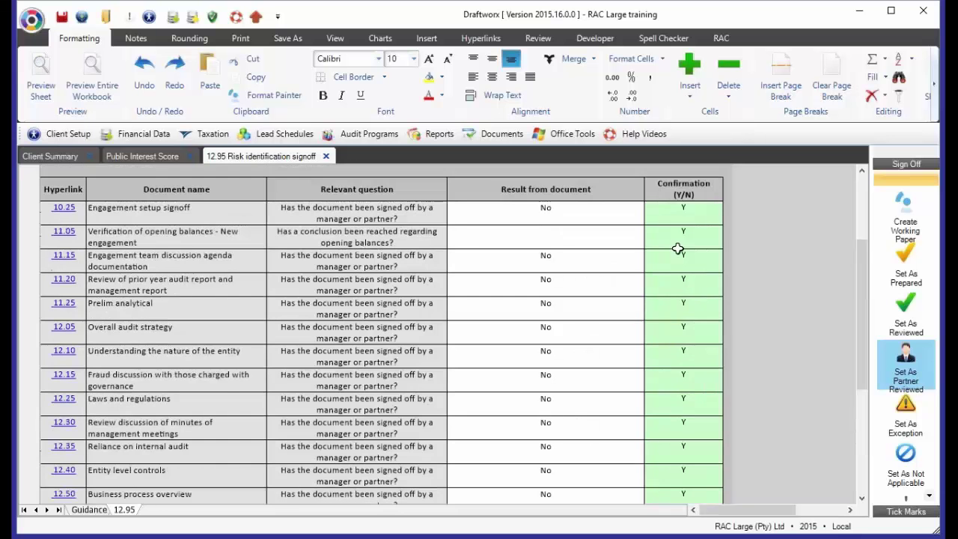
scroll(696, 285, down, 3)
click(906, 370)
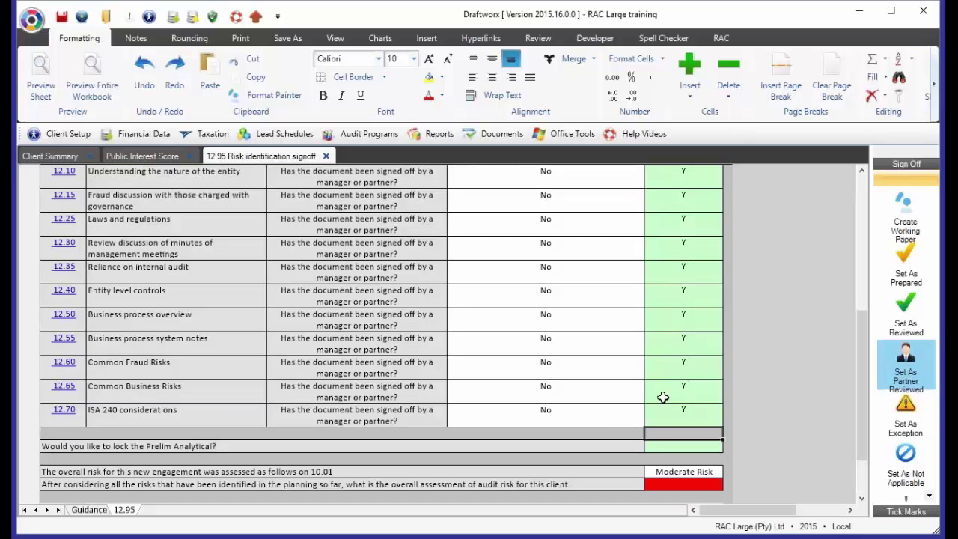
scroll(550, 365, down, 1)
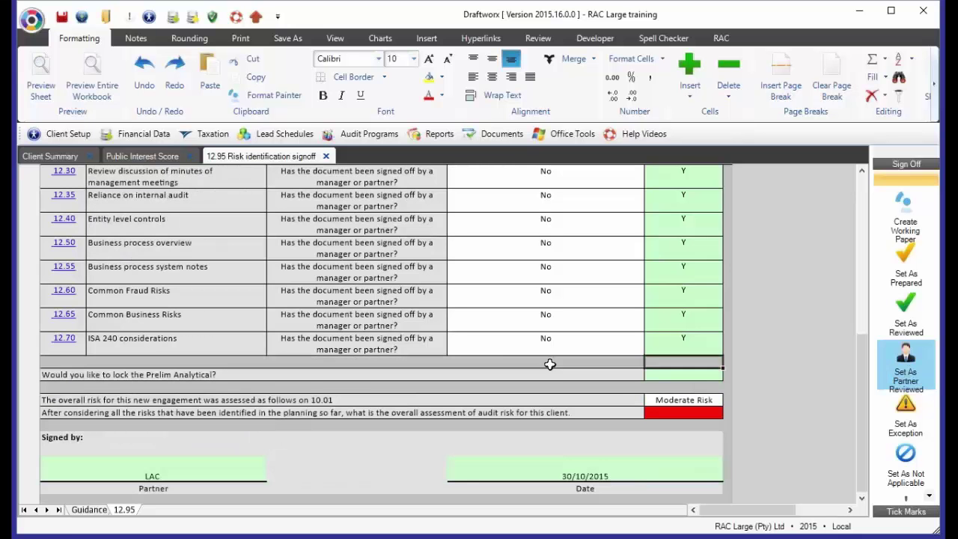
Answer Y to the question about locking the Prelim Analytical.
click(456, 377)
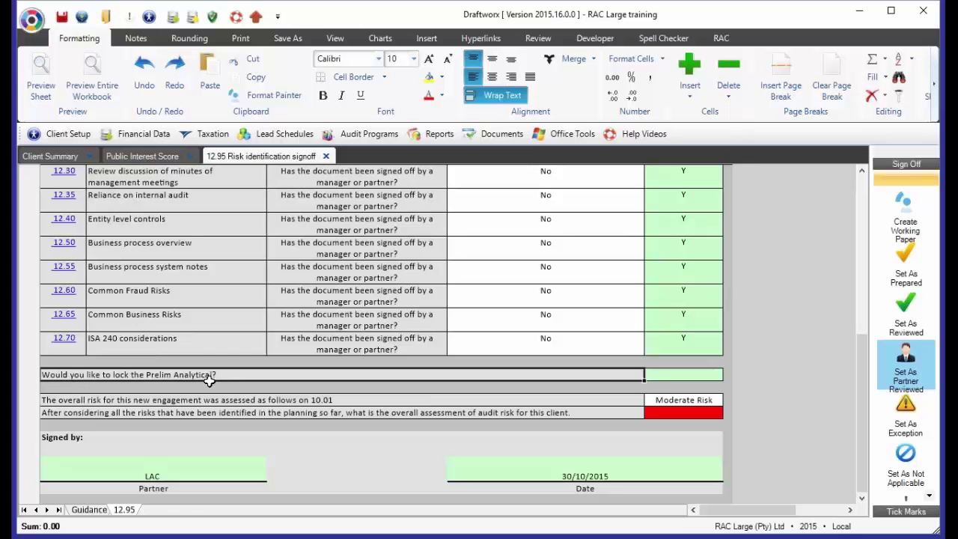
click(668, 378)
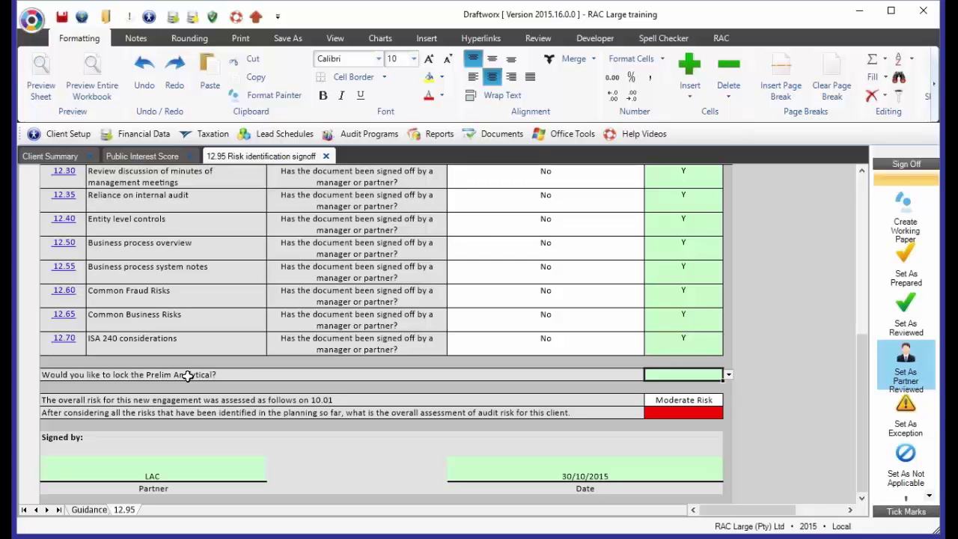
click(728, 375)
click(686, 394)
click(157, 378)
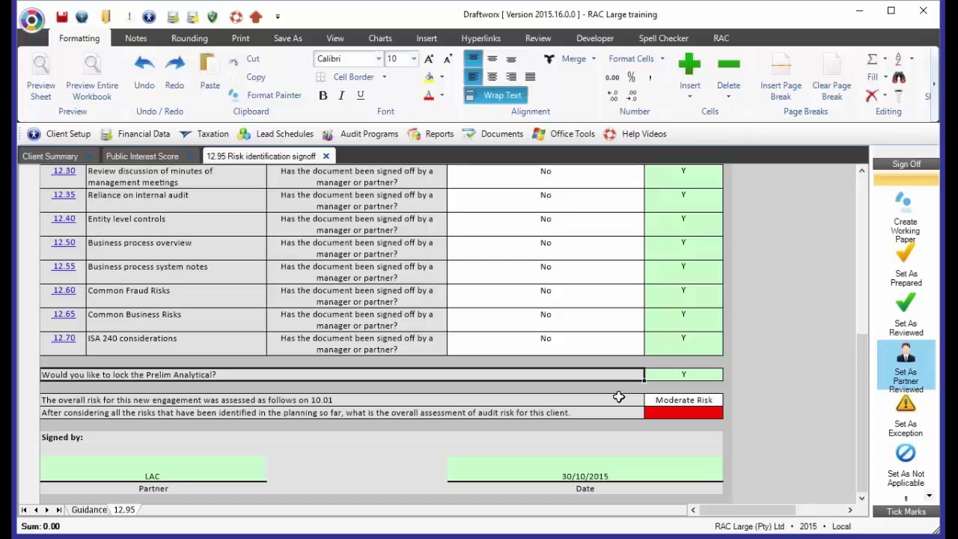
click(700, 375)
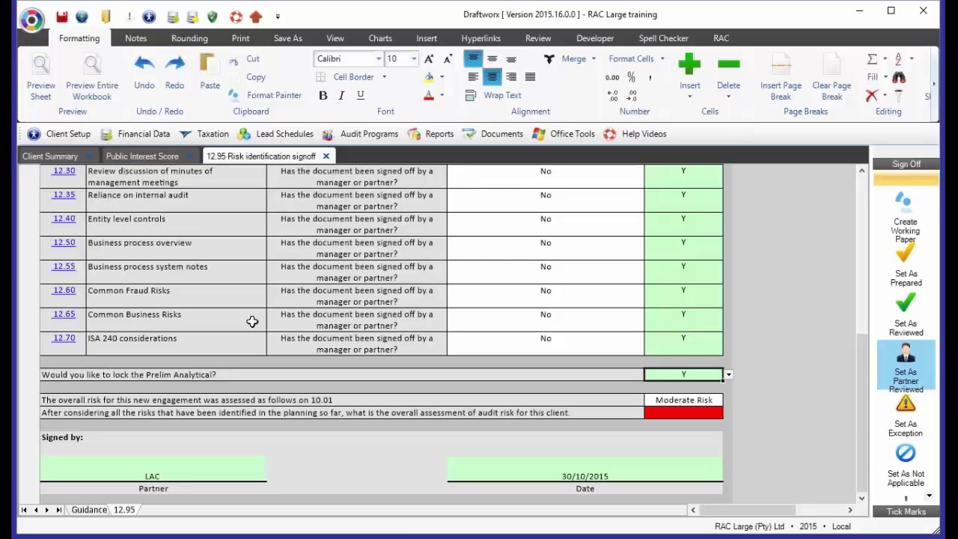
Examine the overall risk carried over from 10.01 and the guidance on the client's overall audit risk assessment.
click(122, 401)
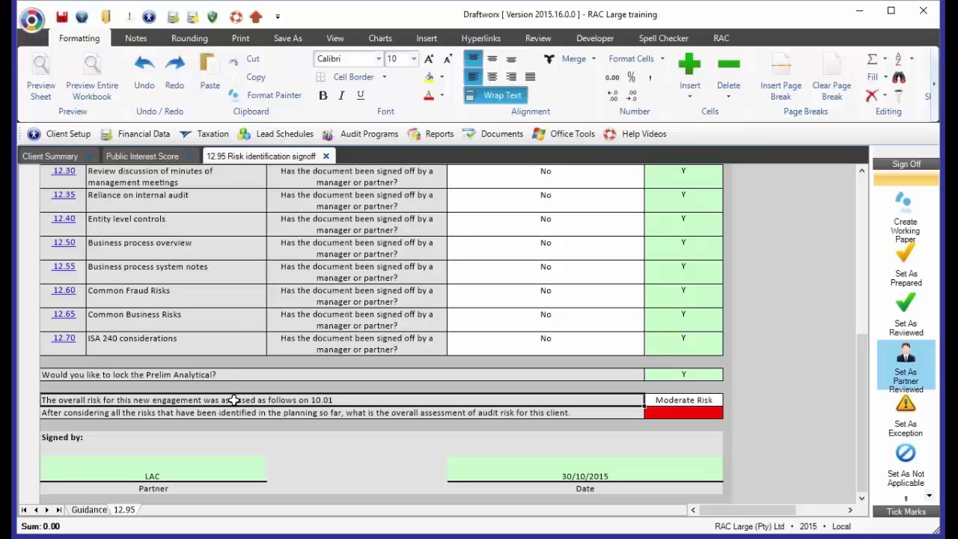
click(680, 400)
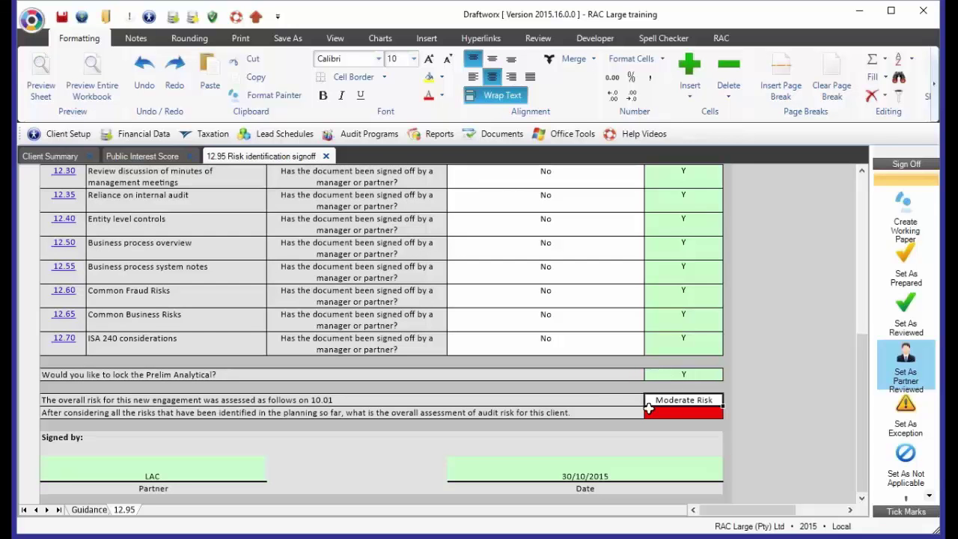
click(584, 414)
scroll(599, 393, down, 1)
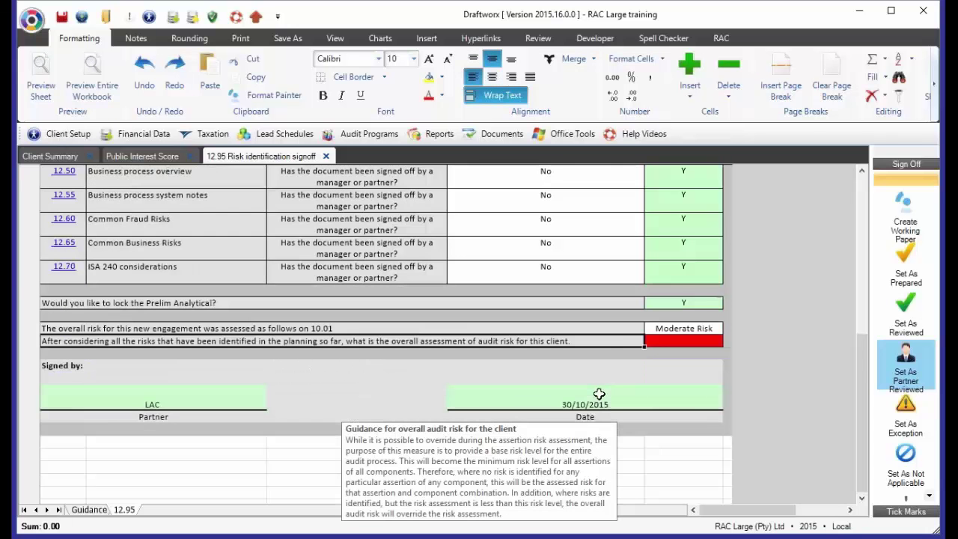
click(602, 392)
click(577, 342)
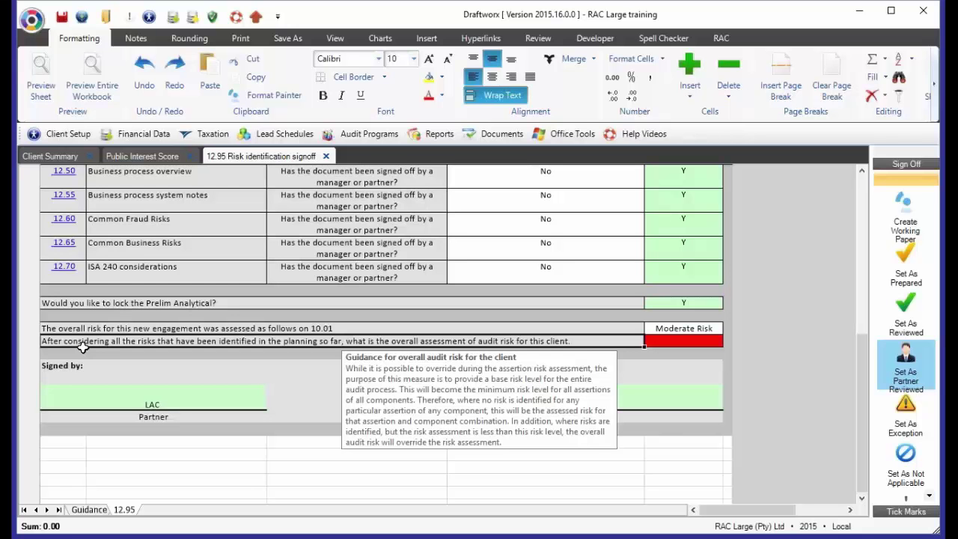
Set the overall assessment of audit risk for this client to Low.
click(692, 342)
click(729, 342)
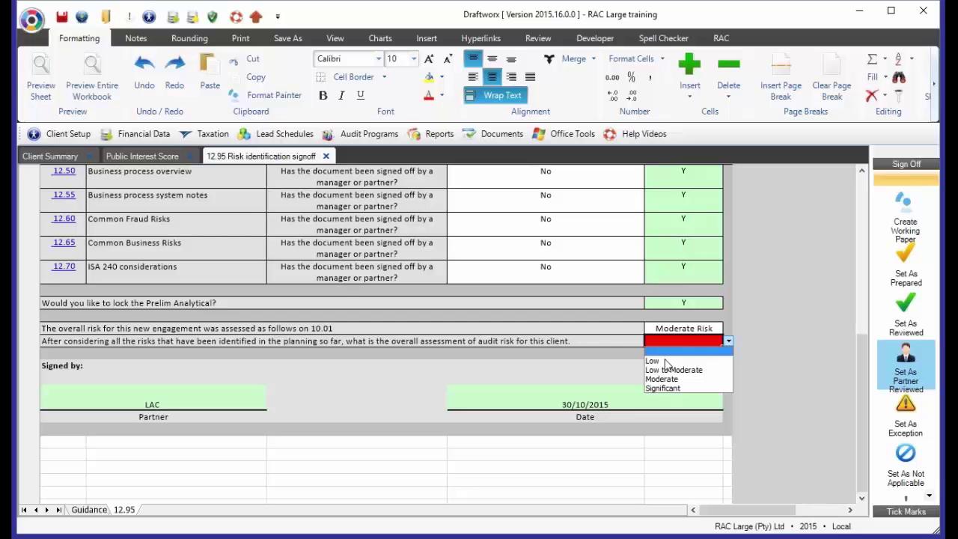
click(672, 360)
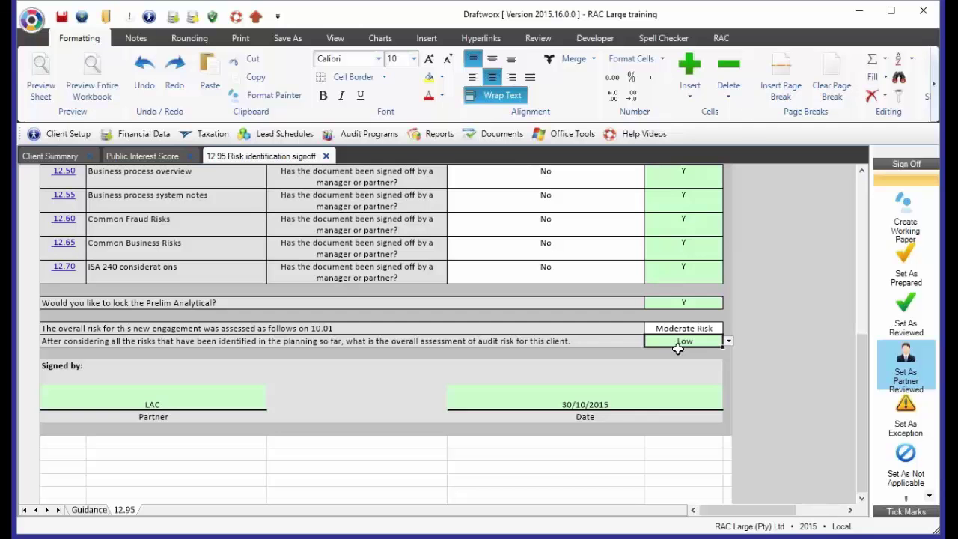
Set the overall assessment of audit risk for this client to Moderate, in line with the 10.01 assessment.
click(682, 330)
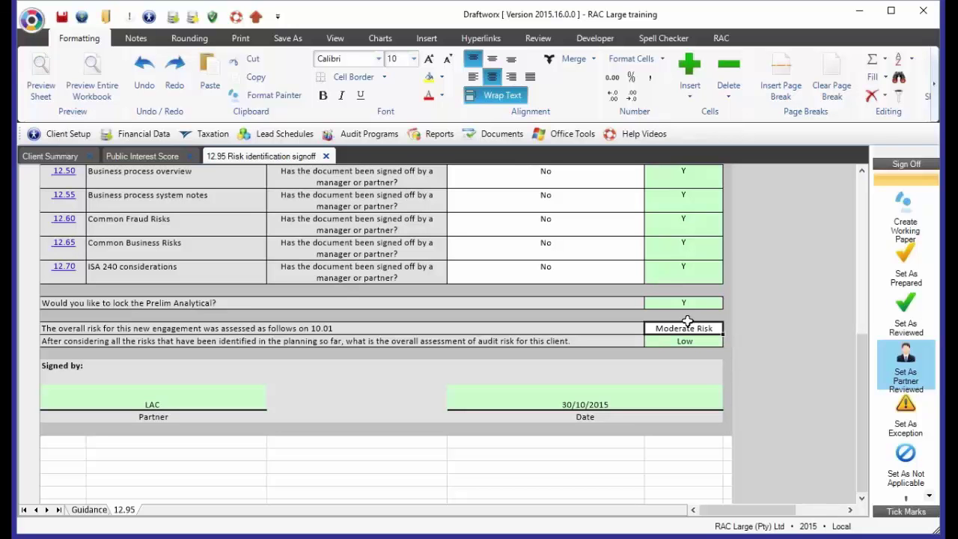
click(711, 344)
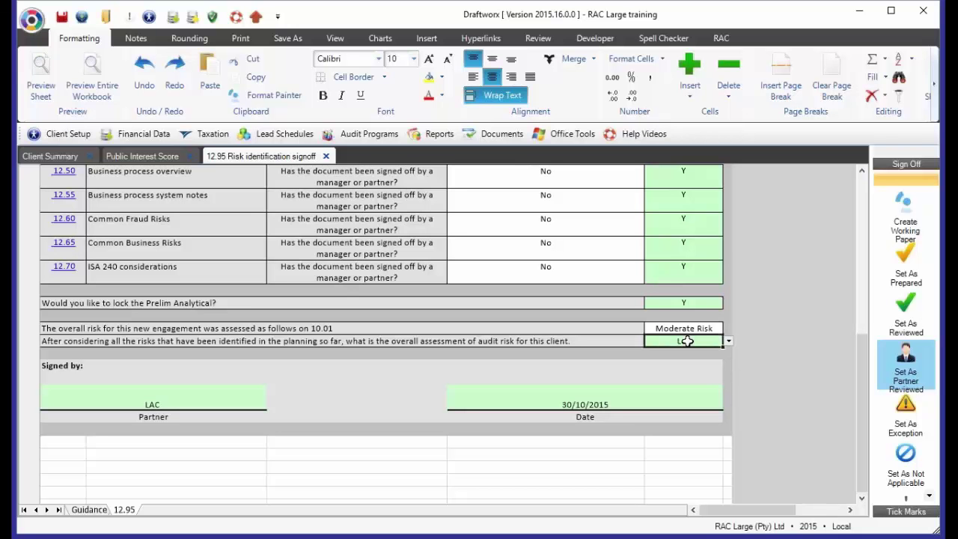
click(728, 342)
click(677, 380)
click(120, 402)
click(539, 398)
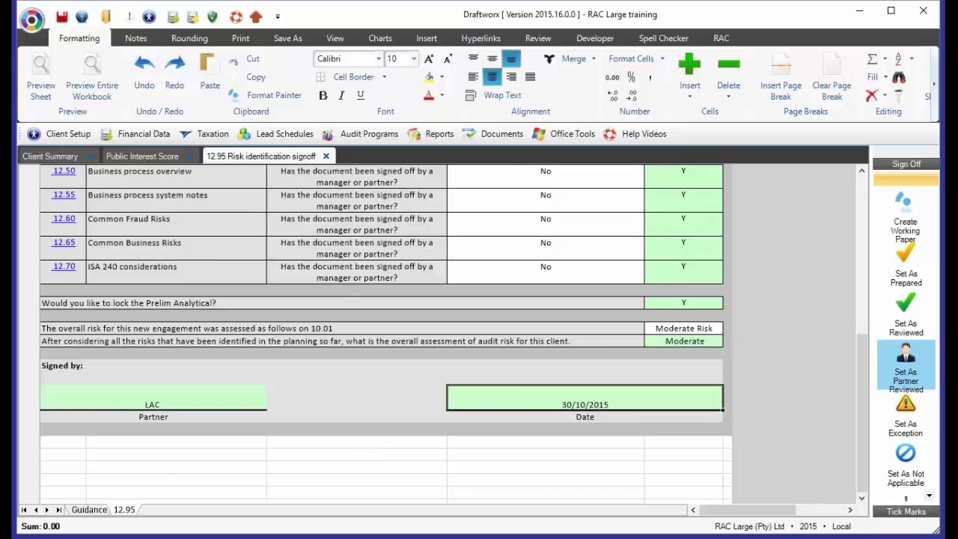
Run the RAC Populate Audit Programs command to generate the required audit programs.
click(158, 159)
click(721, 38)
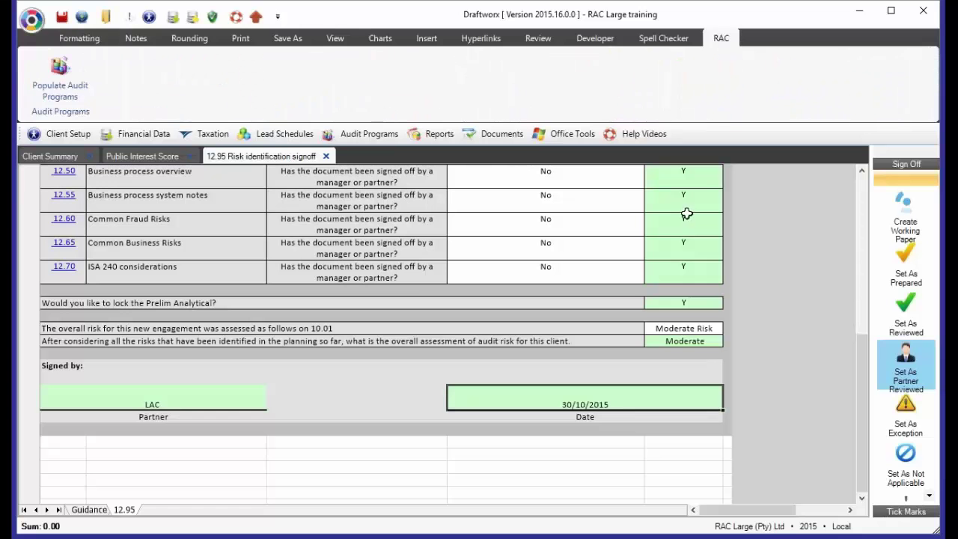
click(61, 77)
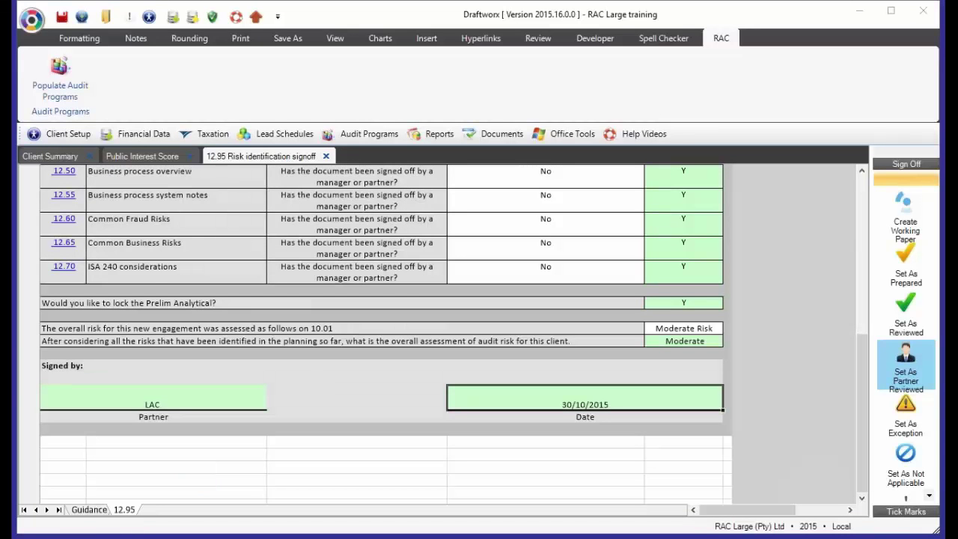
Read the document's Guidance sheet on populating audit programs, including its required steps and important notes.
click(88, 510)
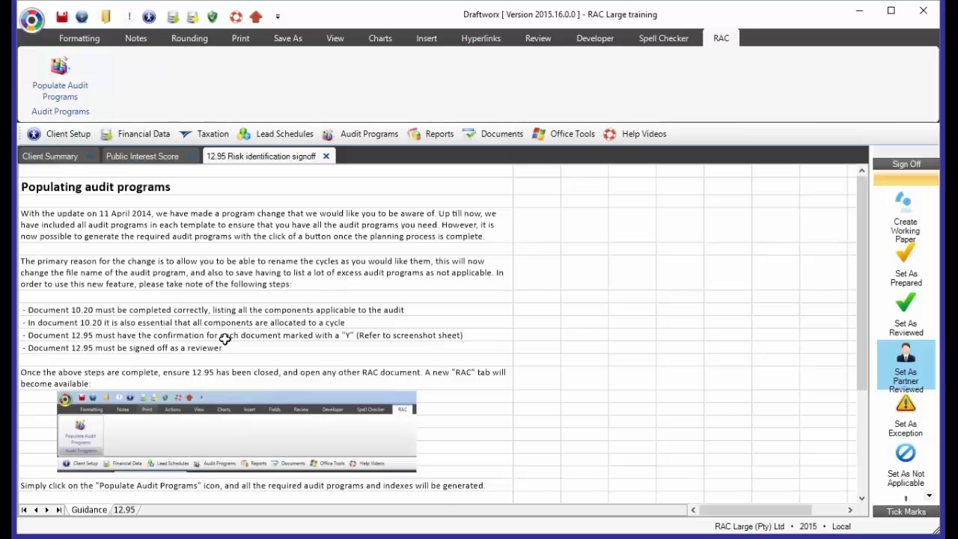
scroll(224, 342, down, 4)
scroll(224, 342, down, 3)
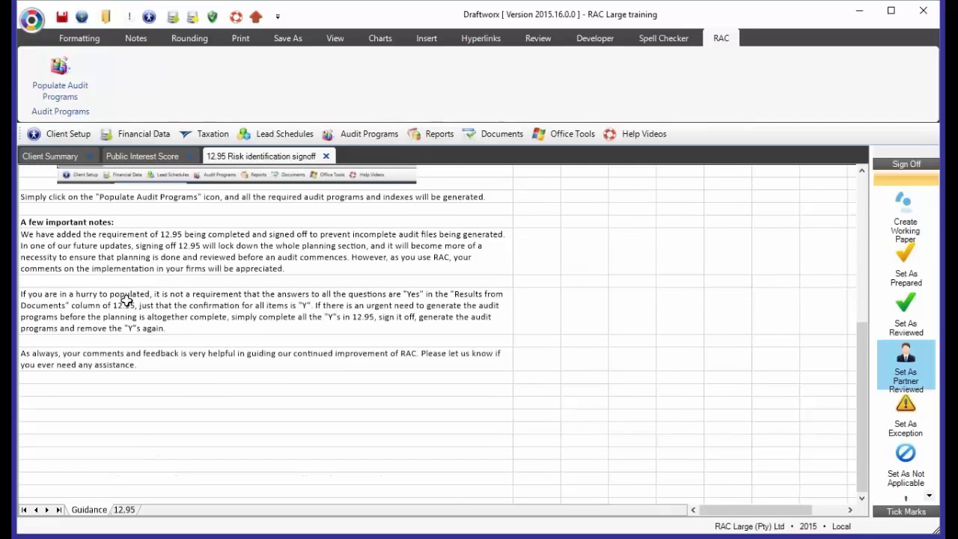
scroll(227, 407, up, 7)
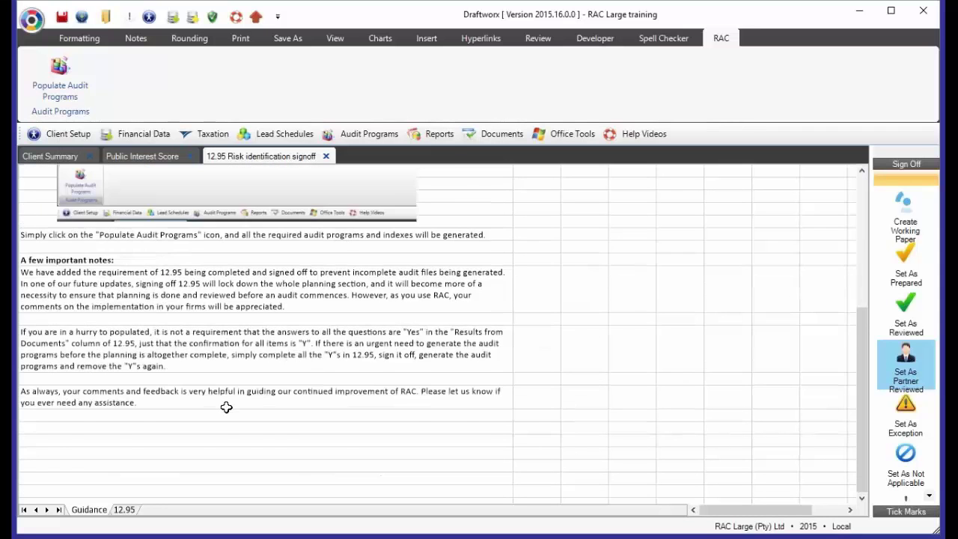